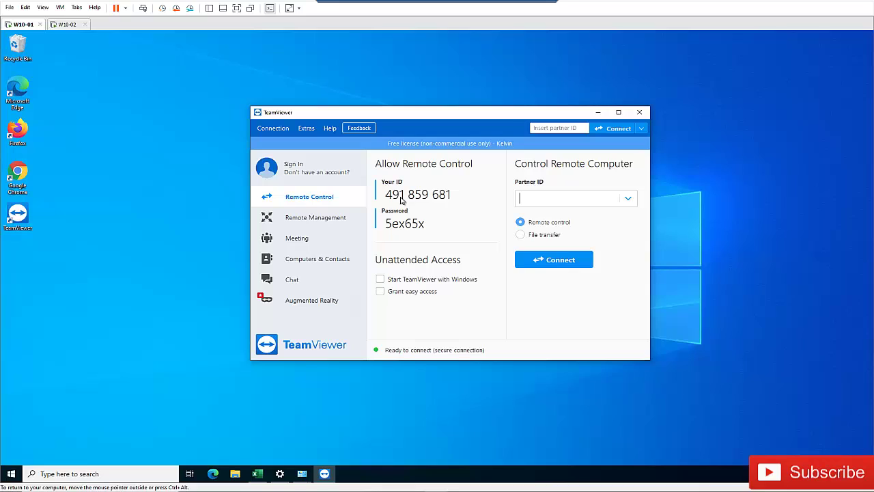
# Set the random password strength in the security options to Standard (4 digits) and save the options
pyautogui.click(307, 130)
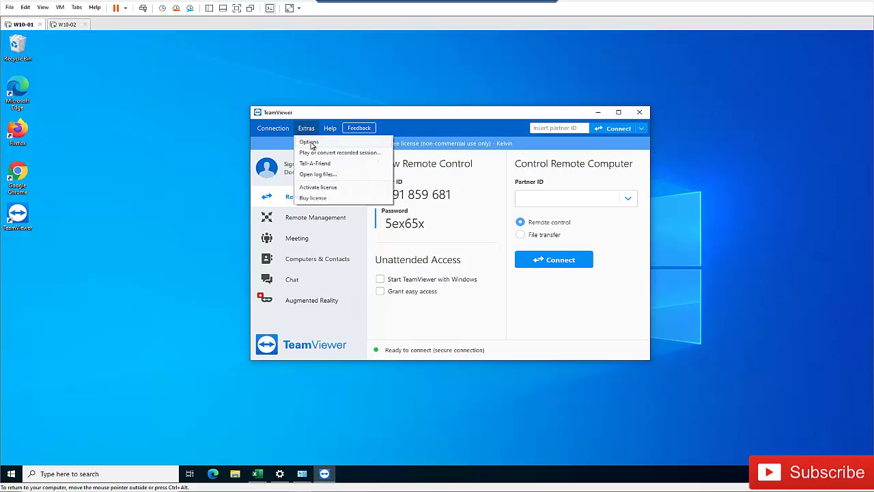
pyautogui.click(314, 144)
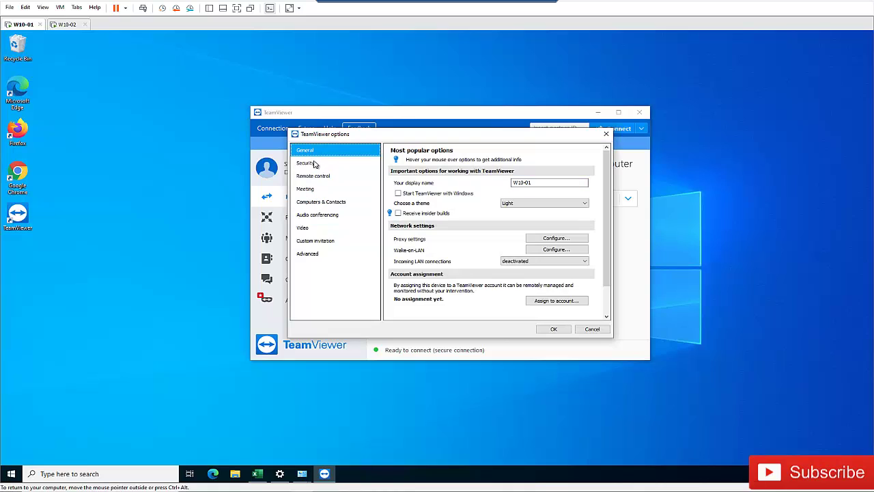
pyautogui.click(305, 164)
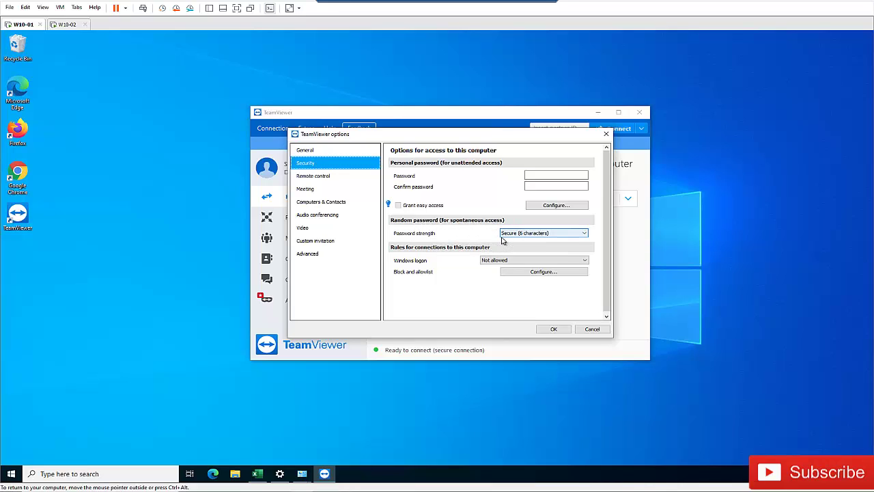
pyautogui.click(534, 235)
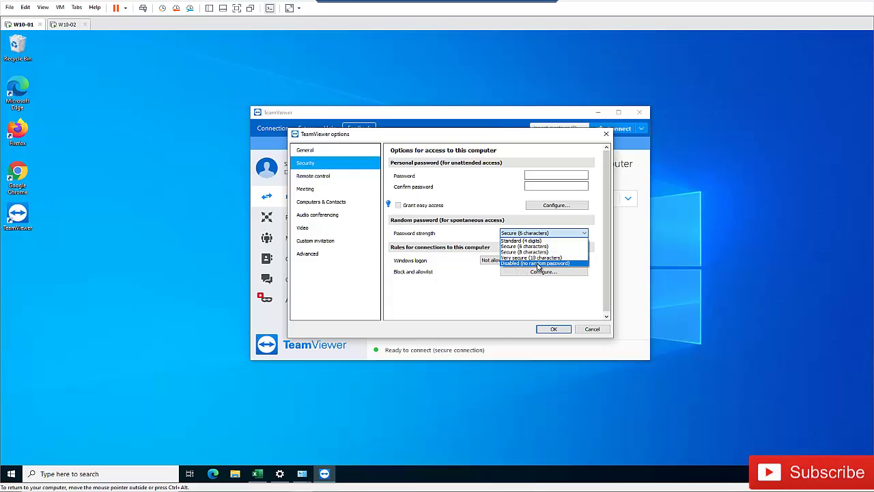
pyautogui.click(512, 241)
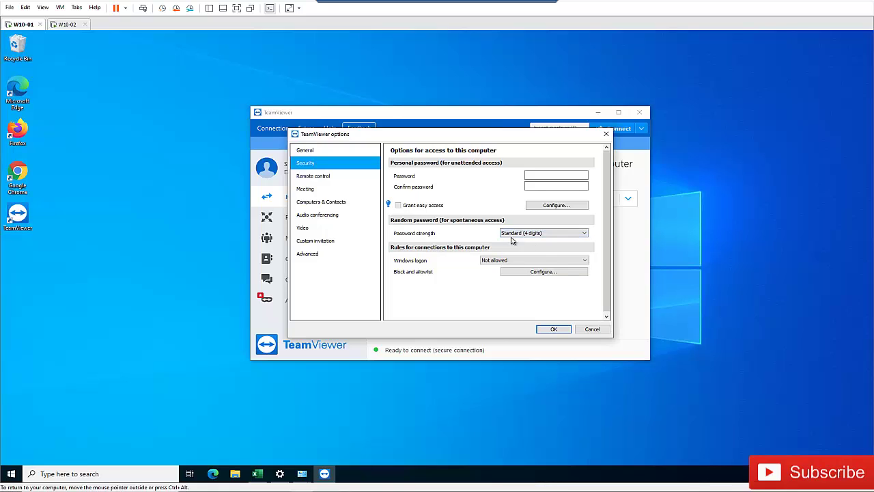
pyautogui.click(554, 329)
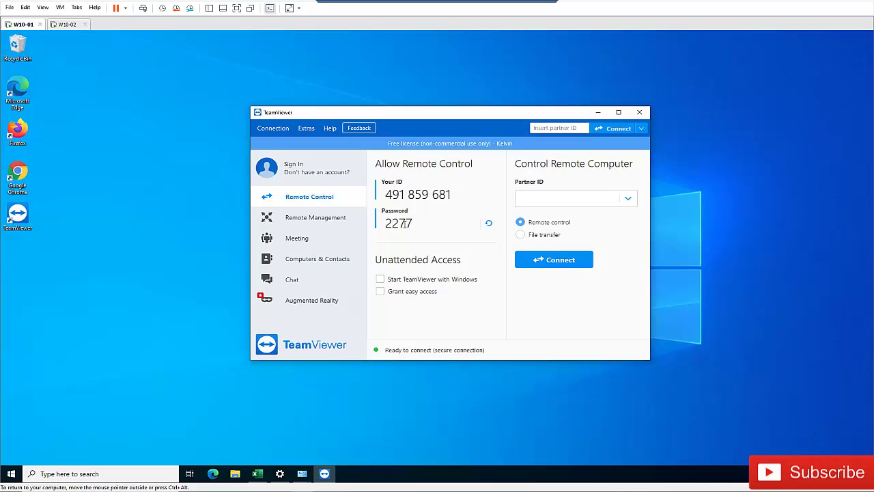
# Create a new random 4-digit password for spontaneous access twice in a row
pyautogui.click(489, 224)
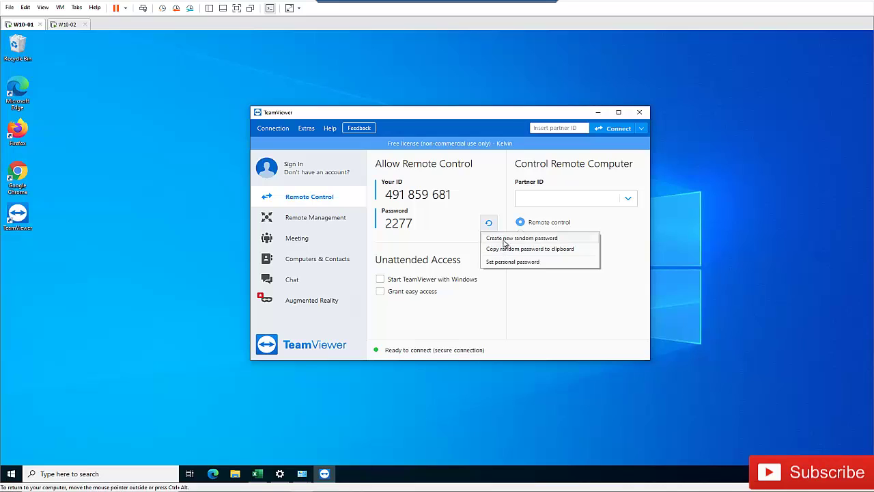
pyautogui.click(509, 237)
pyautogui.click(489, 224)
pyautogui.click(499, 237)
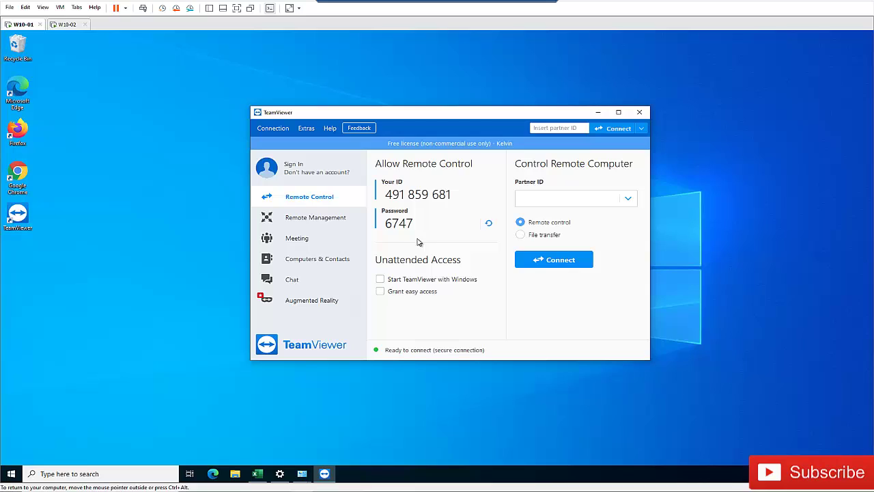
# Set the random password strength in the security options to Very secure (10 characters)
pyautogui.click(308, 128)
pyautogui.click(309, 142)
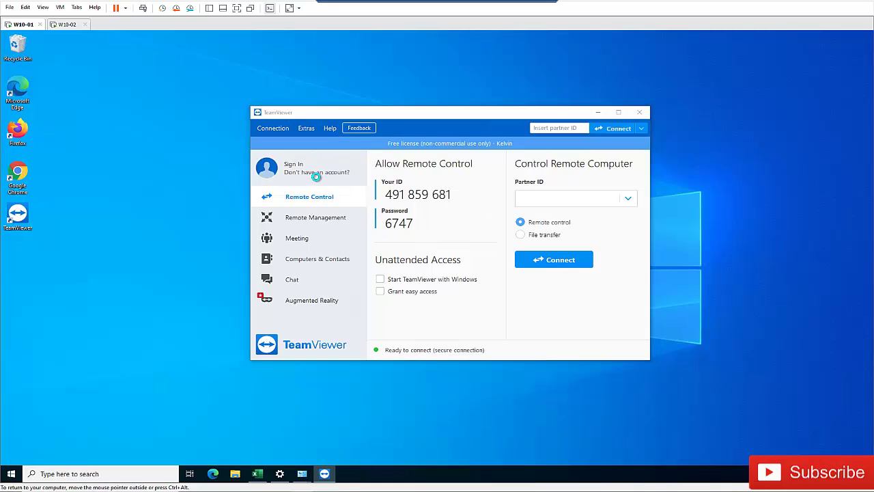
pyautogui.click(308, 164)
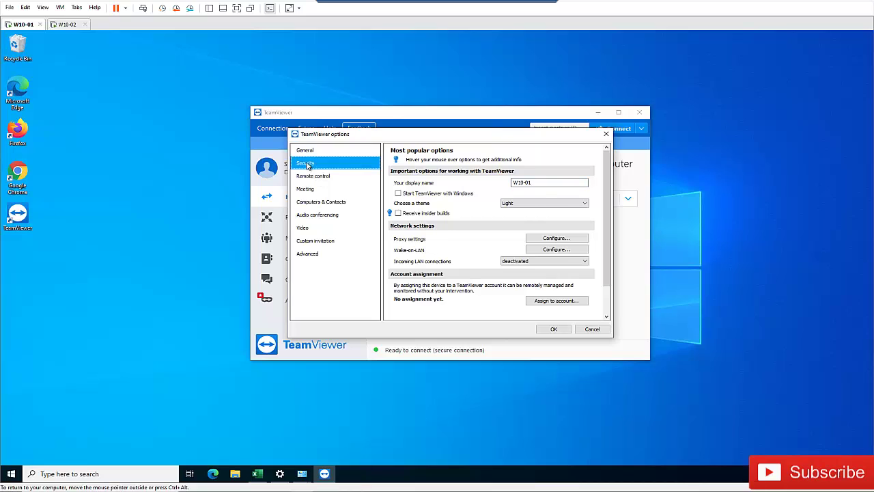
pyautogui.click(533, 234)
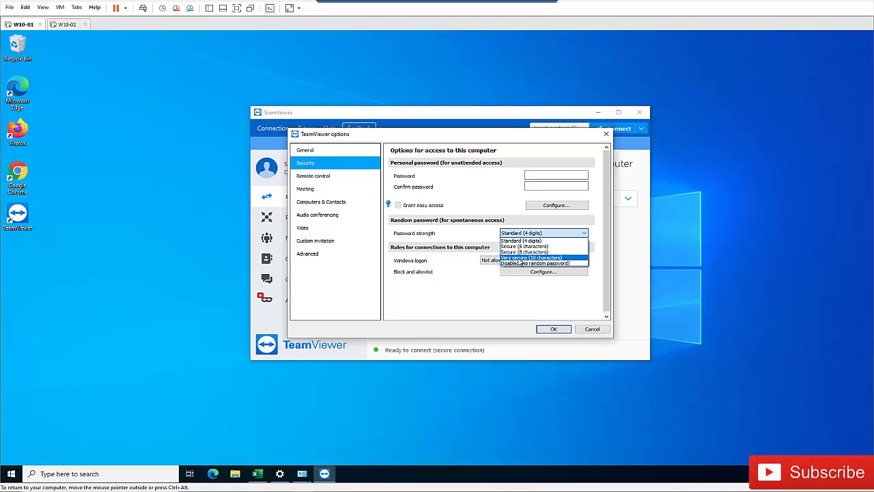
pyautogui.click(520, 259)
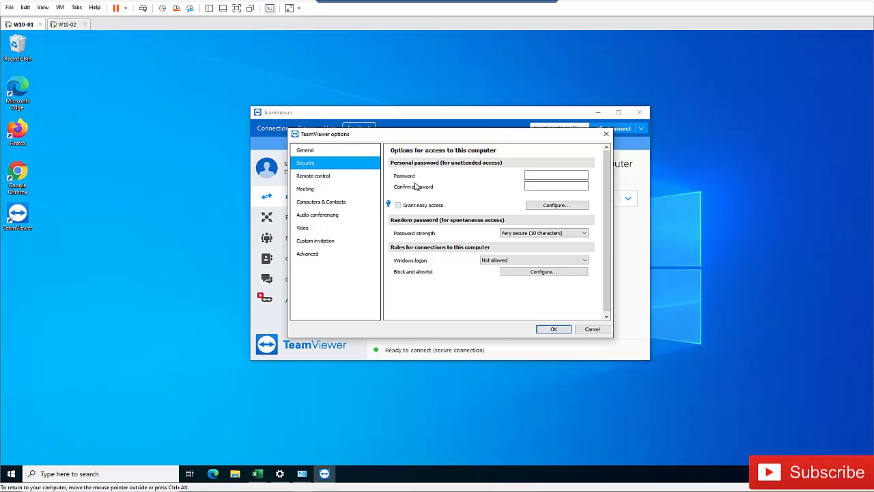
# Enter and confirm the personal password for unattended access, allow Windows logon for administrators only, and save the options
pyautogui.click(527, 178)
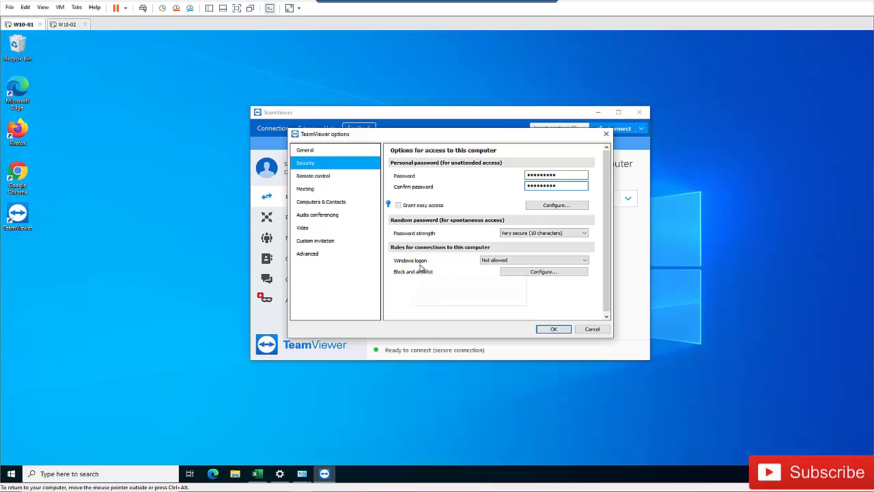
pyautogui.click(502, 260)
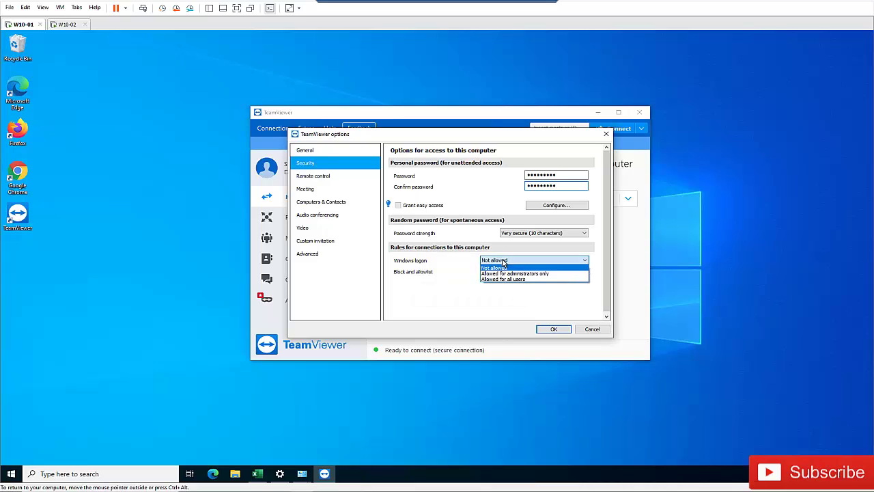
pyautogui.click(510, 274)
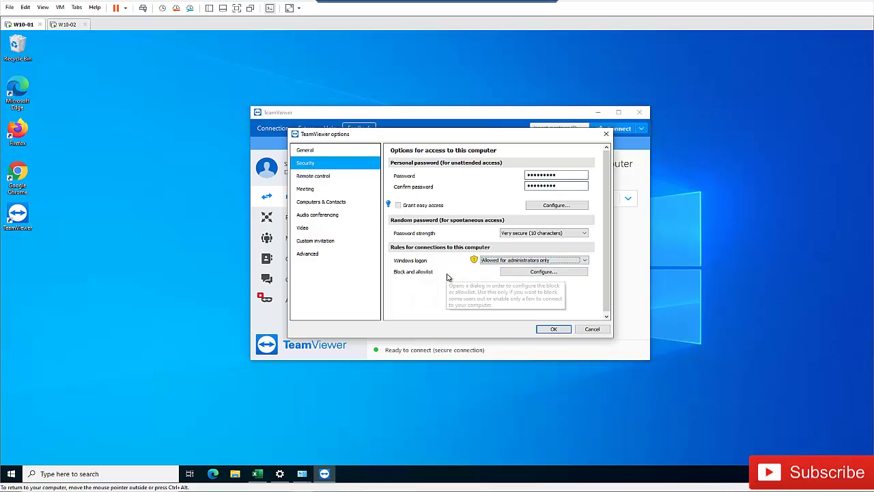
pyautogui.click(554, 329)
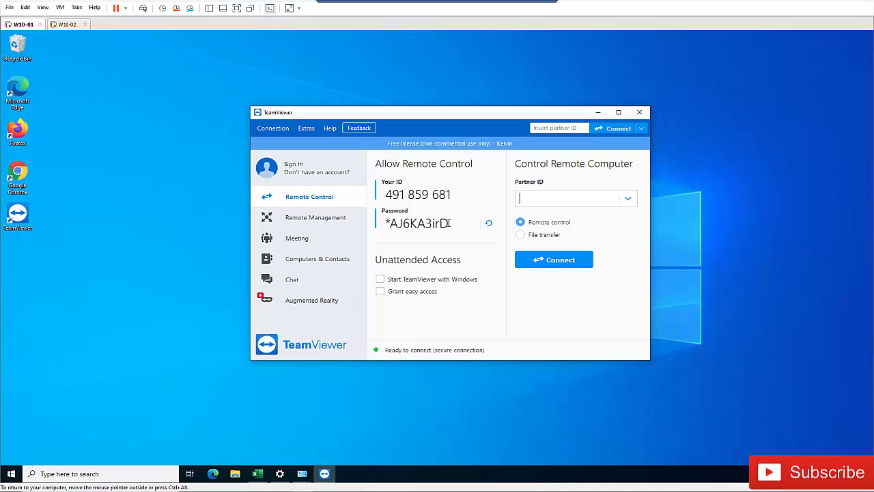
# Regenerate the 10-character random password for spontaneous access twice
pyautogui.moveTo(450, 223); pyautogui.dragTo(389, 223)
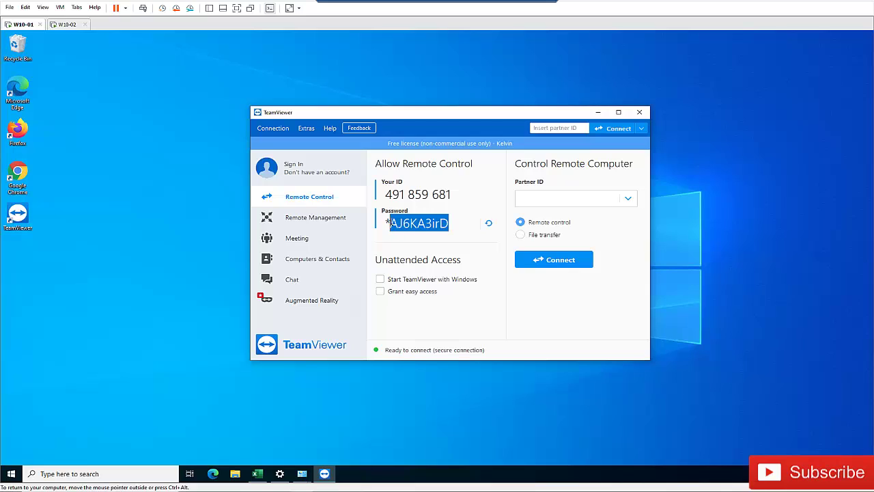
pyautogui.click(489, 223)
pyautogui.click(502, 237)
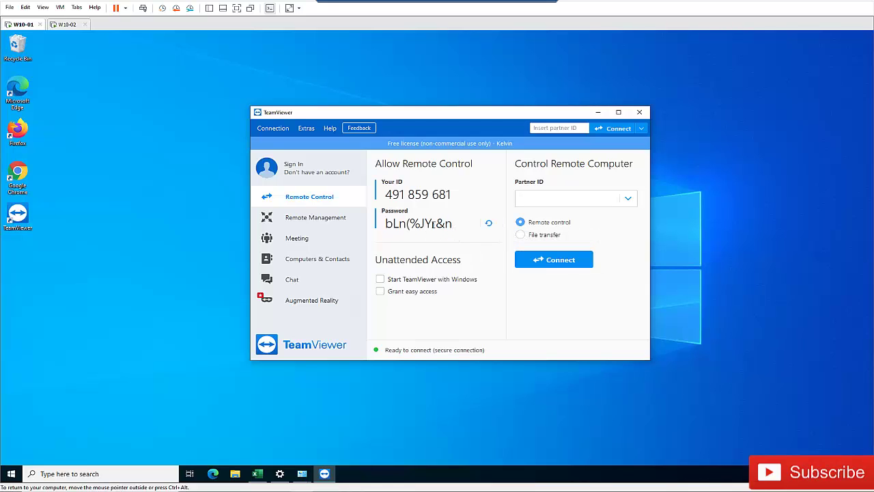
pyautogui.click(488, 223)
pyautogui.click(498, 238)
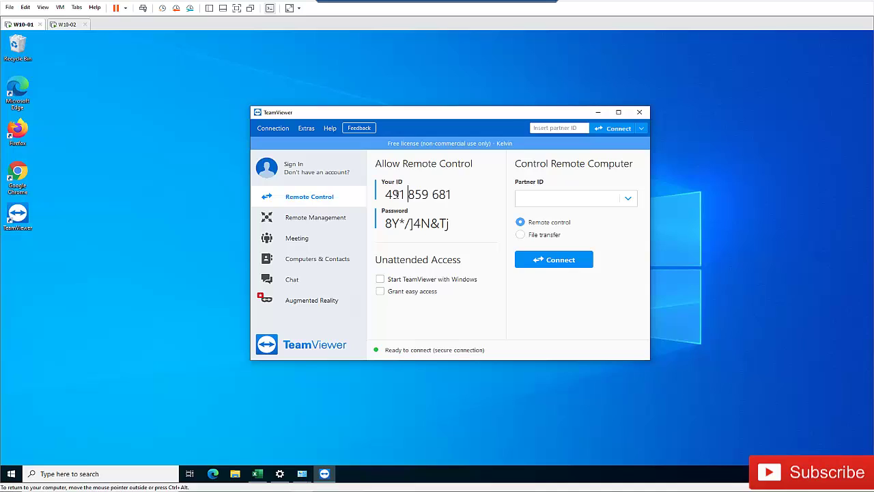
# Copy the TeamViewer ID of the W10-01 machine
pyautogui.moveTo(451, 194); pyautogui.dragTo(387, 194)
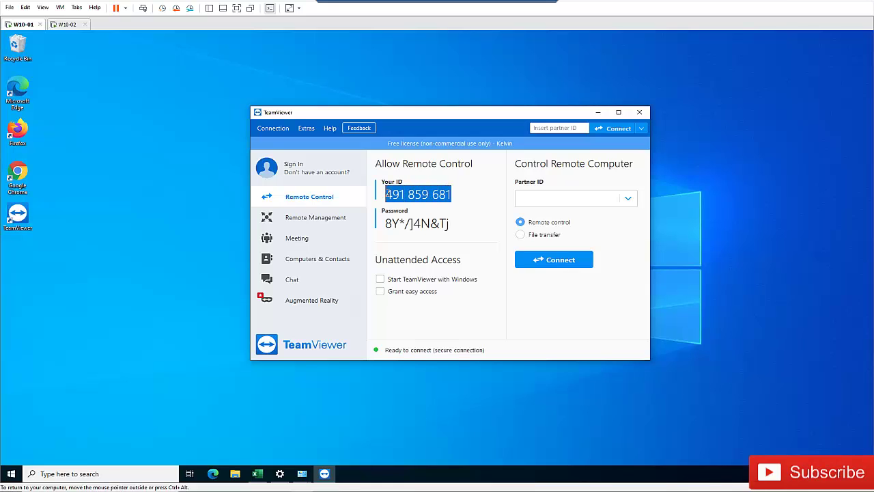
pyautogui.rightClick(402, 195)
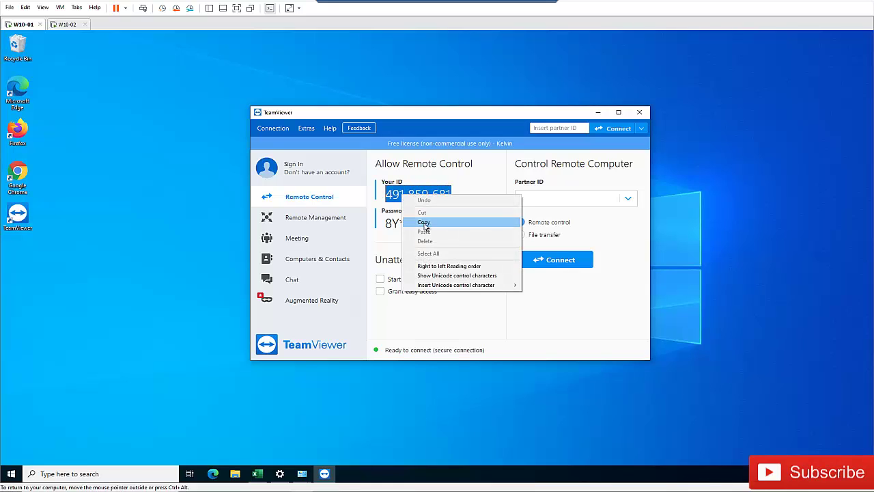
pyautogui.click(418, 223)
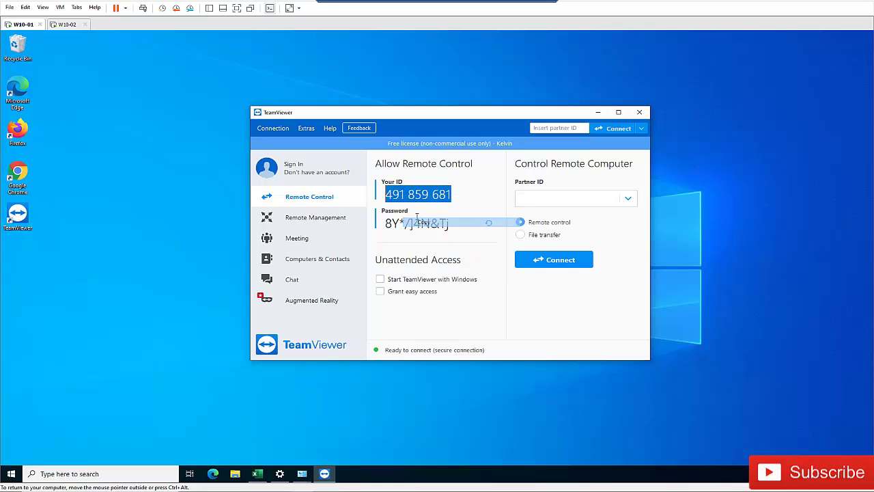
# Switch to the W10-02 machine, bring up TeamViewer there, close the browser and dismiss the TeamViewer Pilot advert
pyautogui.click(66, 24)
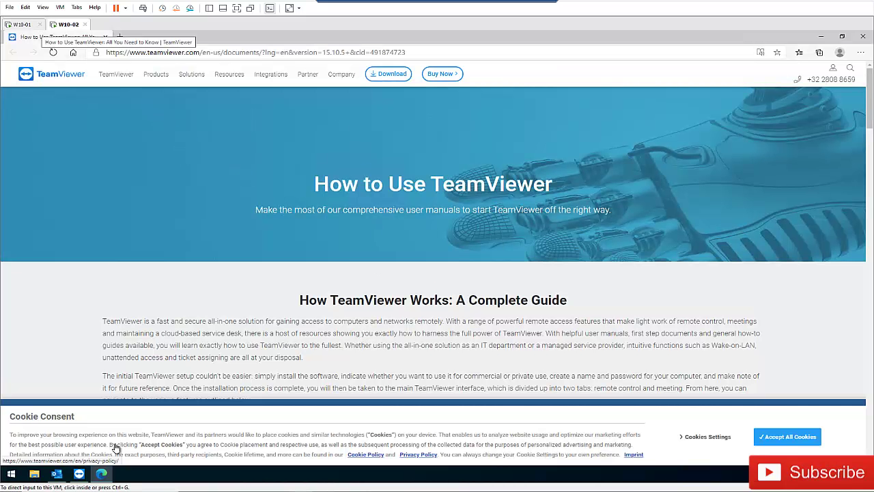
pyautogui.click(78, 475)
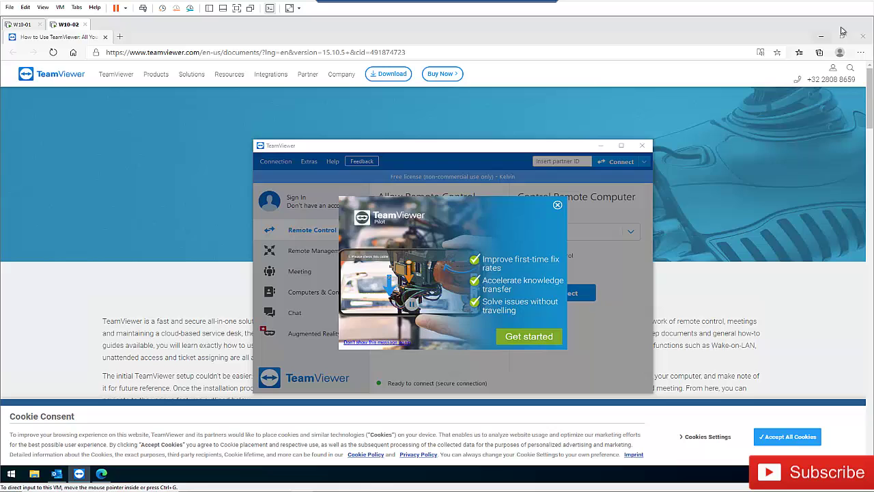
pyautogui.click(864, 38)
pyautogui.click(557, 205)
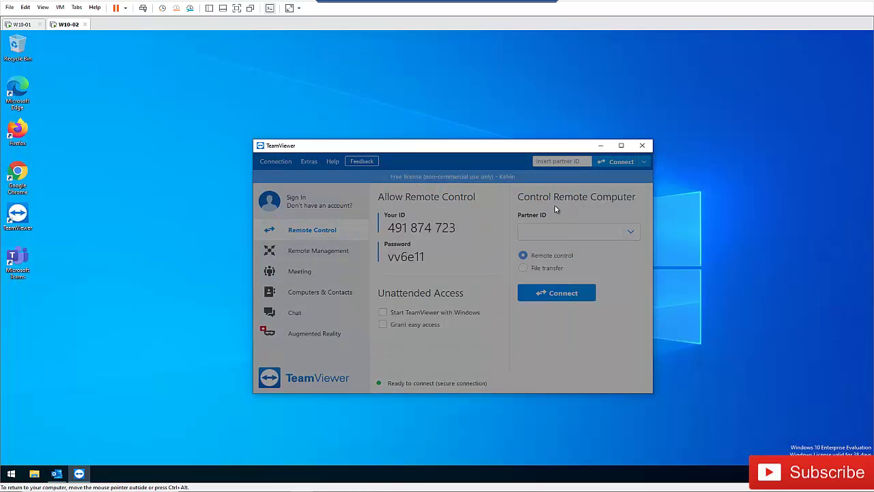
# Paste the copied ID as the partner ID and start a remote control connection to W10-01
pyautogui.rightClick(539, 232)
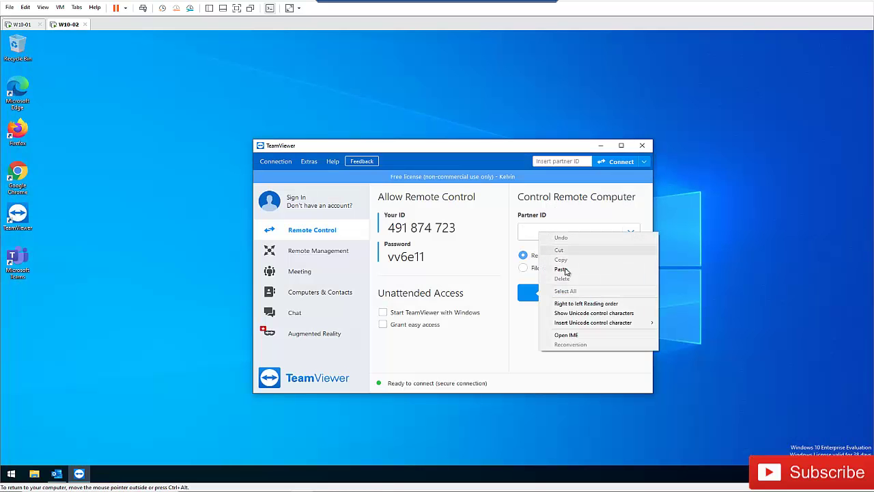
pyautogui.click(561, 271)
pyautogui.click(555, 293)
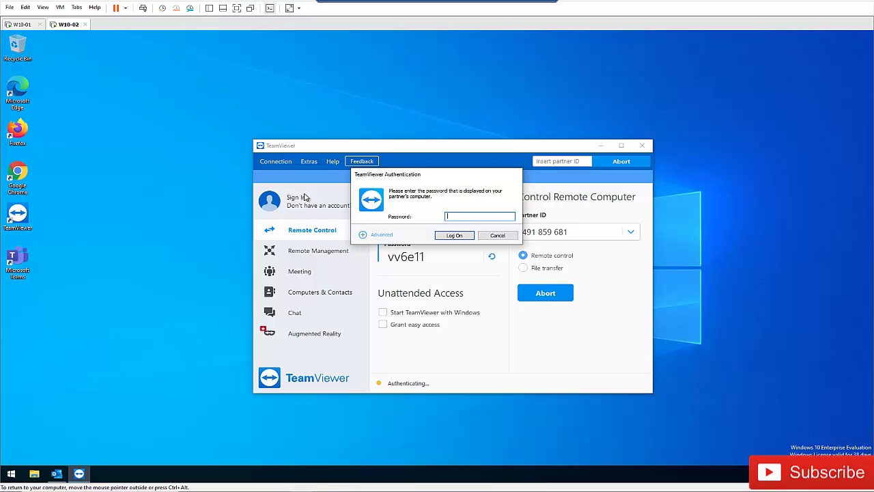
# Return to W10-01 and review the personal password in its security options, closing them without changes
pyautogui.click(22, 24)
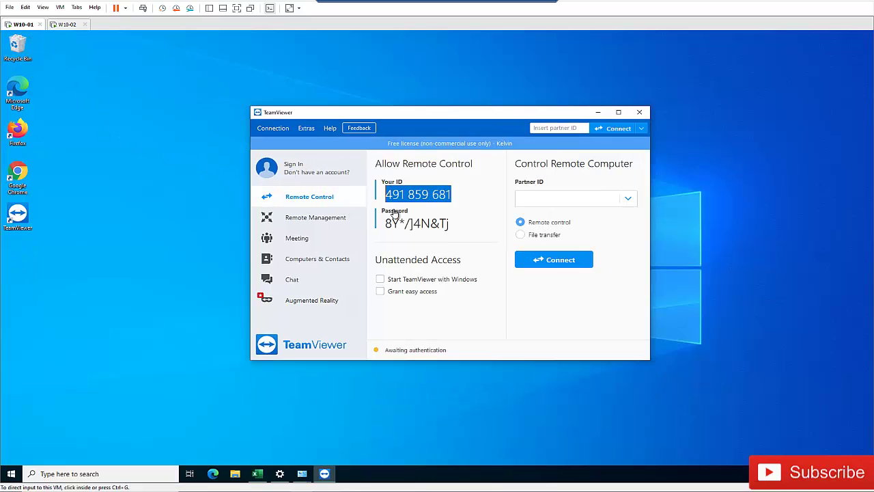
pyautogui.click(307, 129)
pyautogui.click(309, 142)
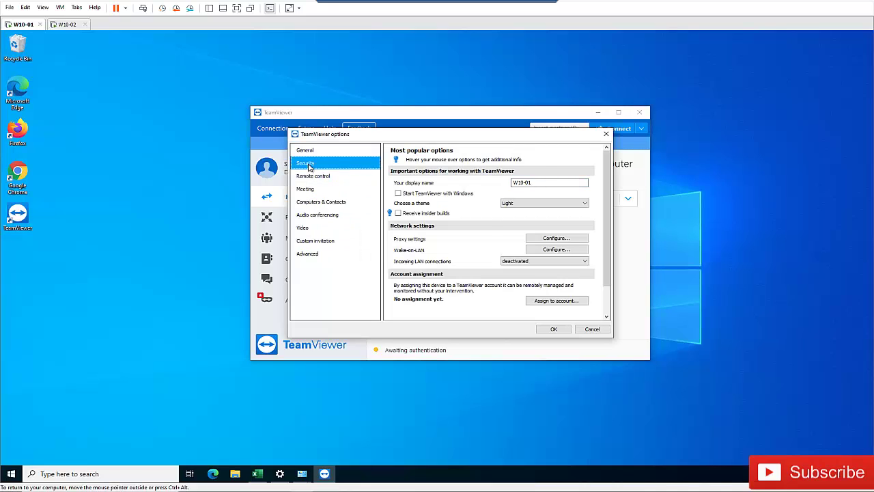
pyautogui.click(306, 162)
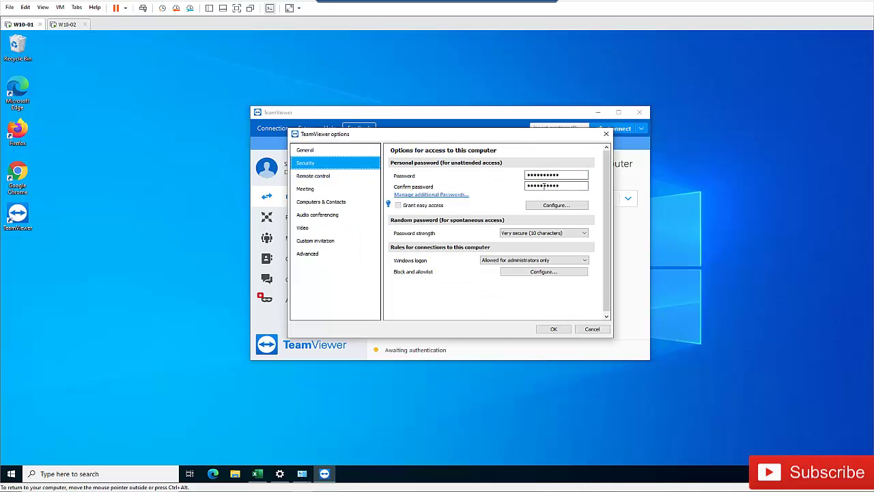
pyautogui.click(584, 330)
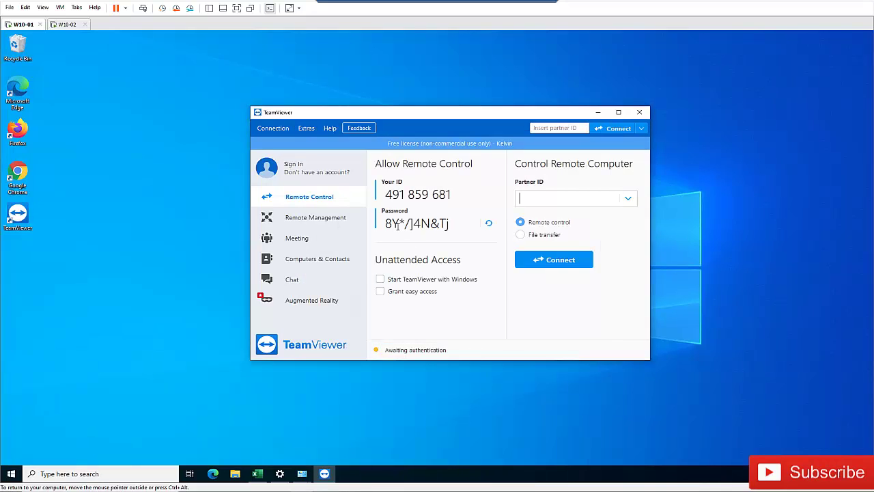
# Switch back to W10-02, enter the connection password in the authentication dialog and log on to W10-01
pyautogui.click(68, 25)
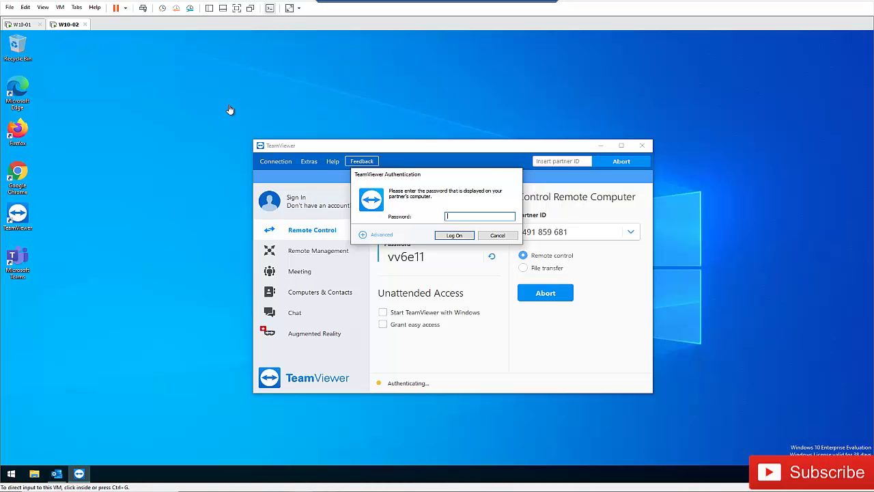
pyautogui.click(463, 216)
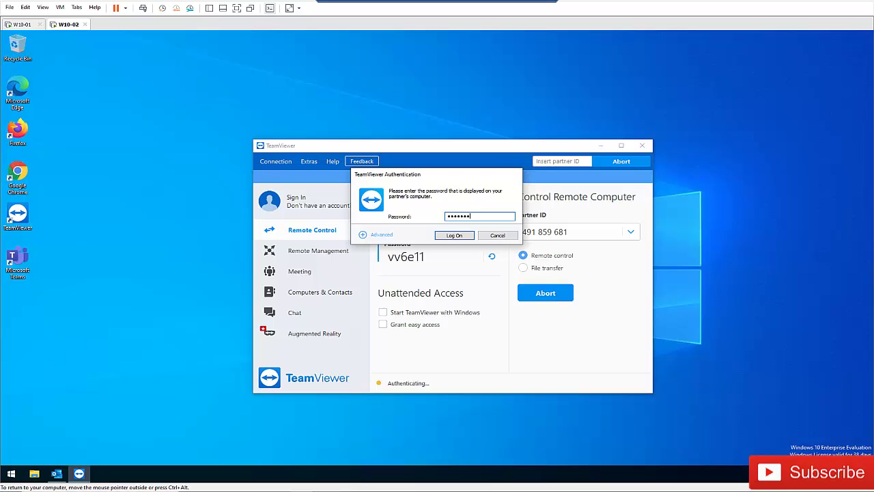
pyautogui.click(454, 235)
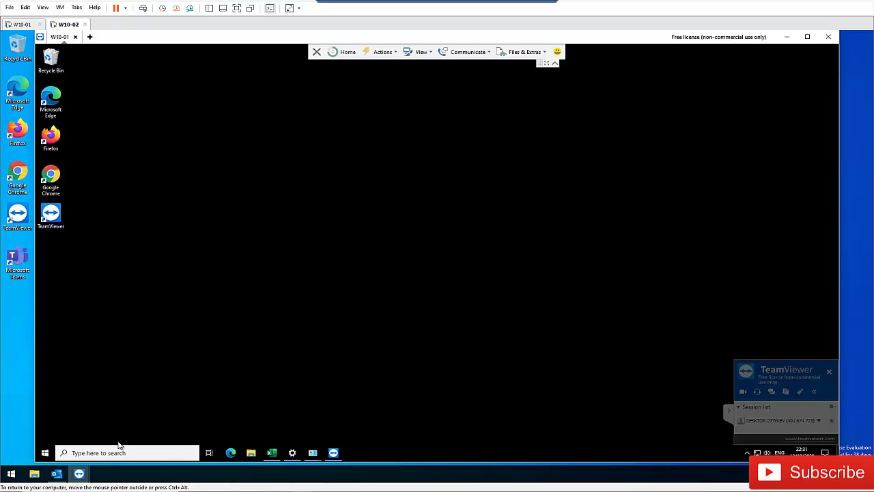
# Open TeamViewer's security options inside the remote session and compare the remote view with the W10-01 machine's own screen
pyautogui.click(333, 453)
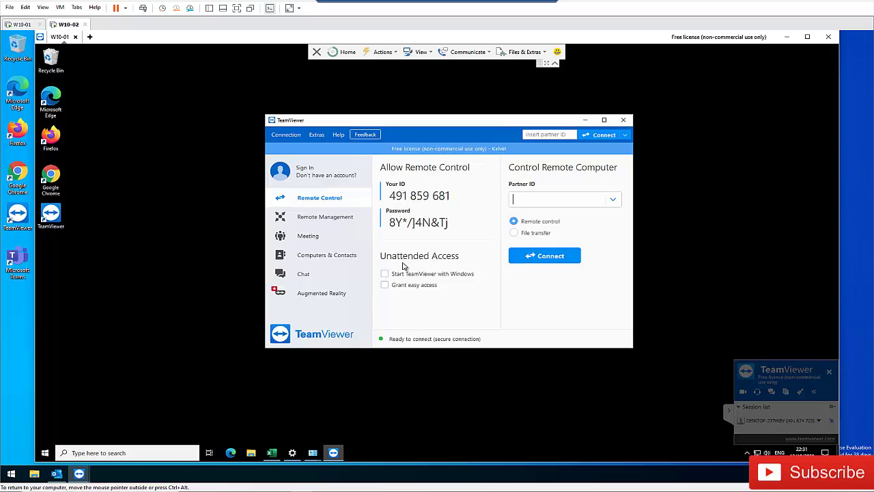
pyautogui.click(546, 176)
pyautogui.click(317, 134)
pyautogui.click(324, 149)
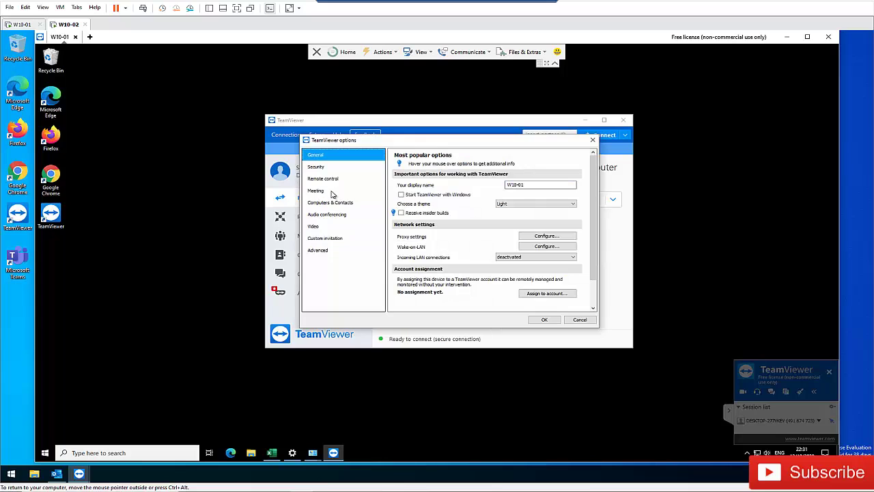
pyautogui.click(317, 167)
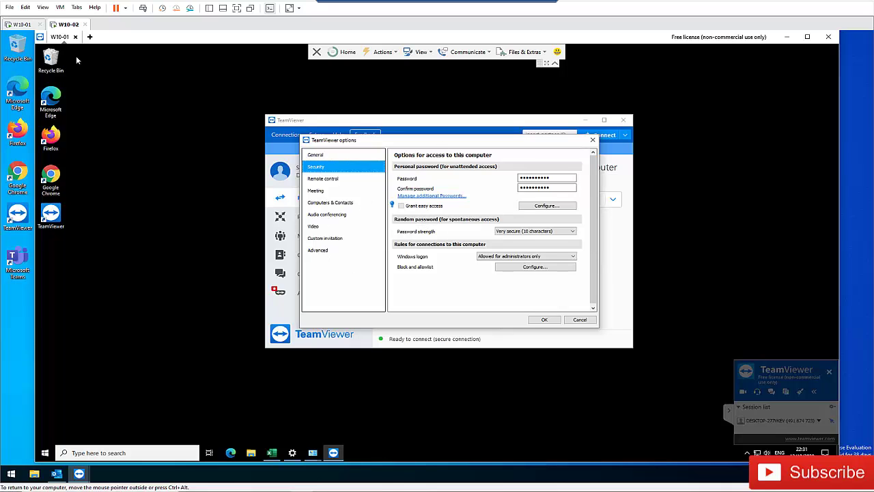
pyautogui.click(24, 26)
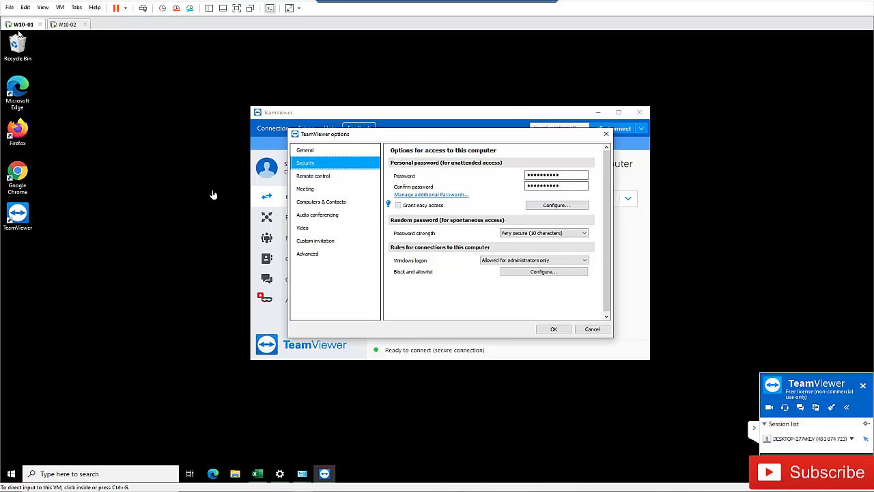
pyautogui.click(63, 25)
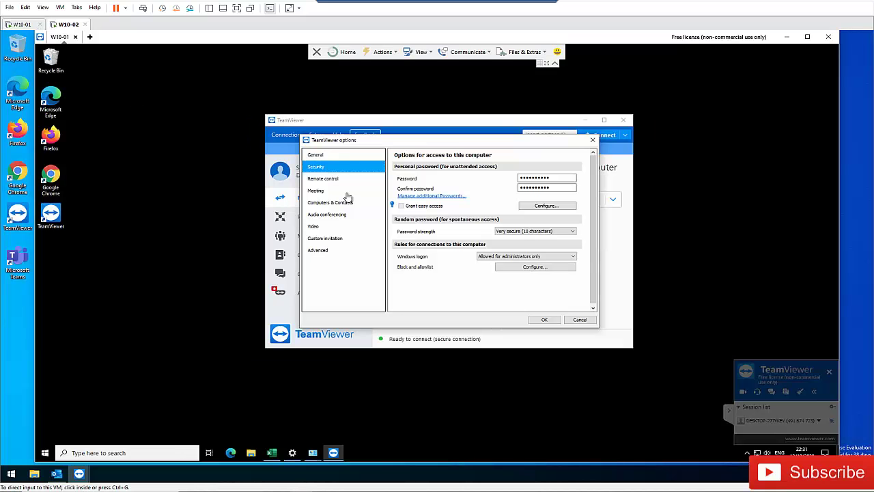